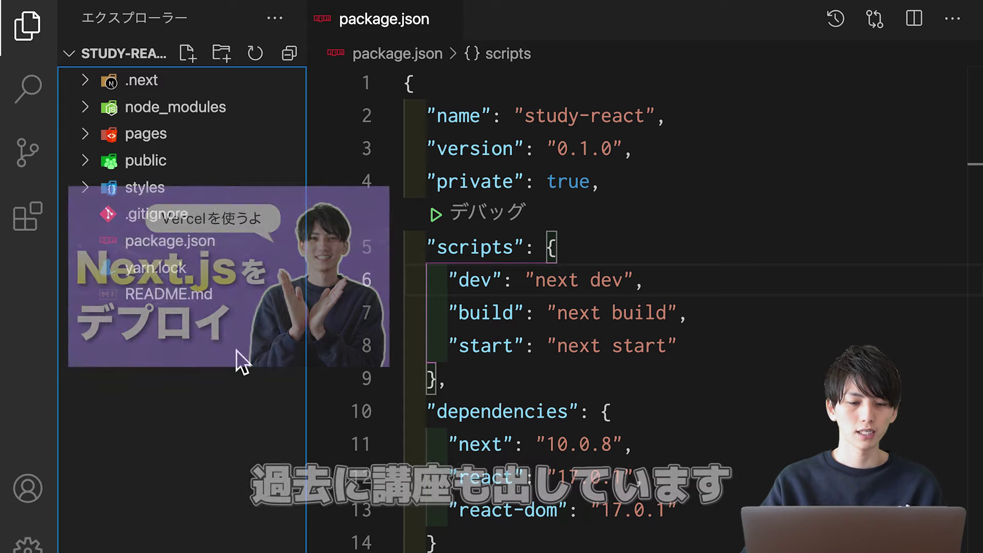
# Switch to the browser and bring up the Qin Salon organization's GitHub page
pyautogui.hotkey('ctrl', 'Left')
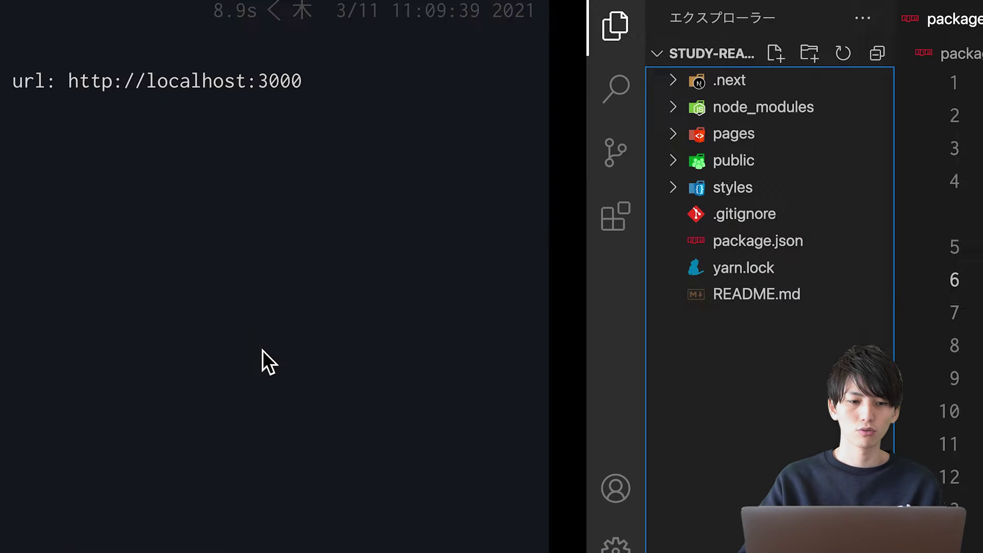
pyautogui.hotkey('ctrl', 'Left')
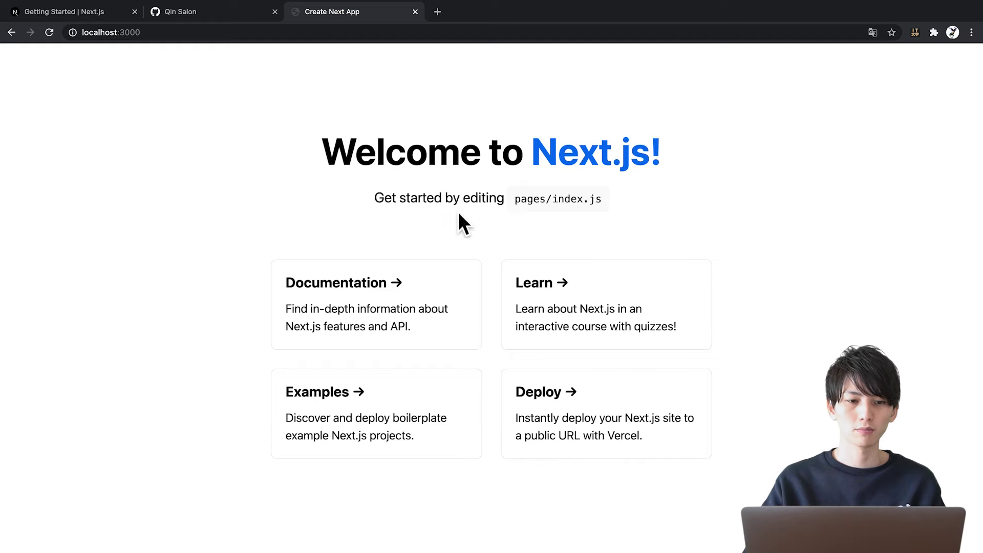
pyautogui.click(218, 15)
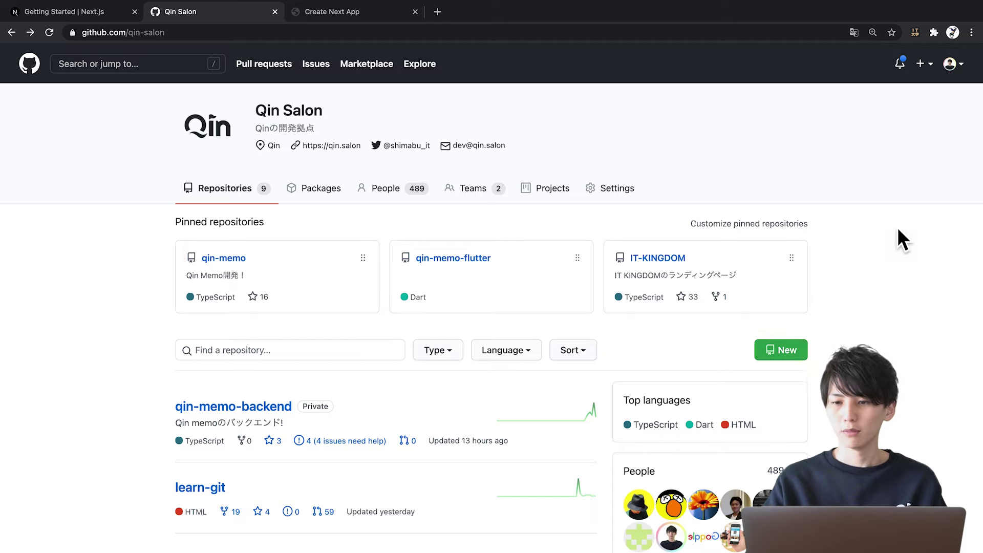
pyautogui.click(955, 64)
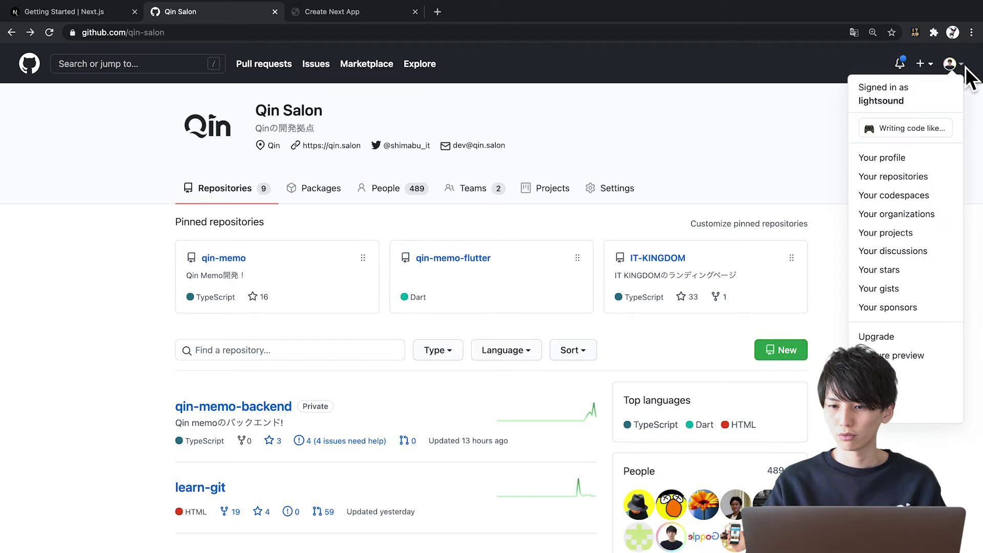
pyautogui.click(940, 179)
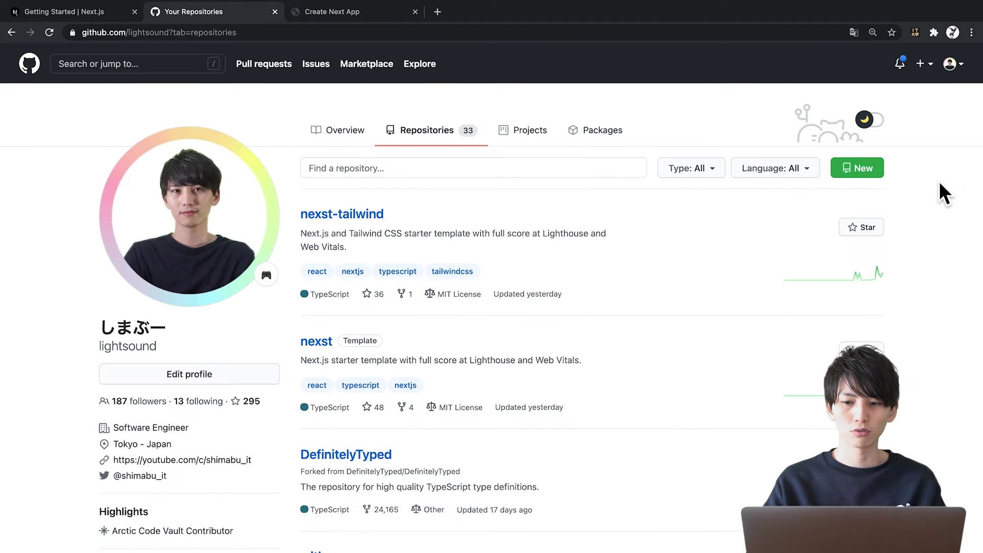
pyautogui.click(868, 173)
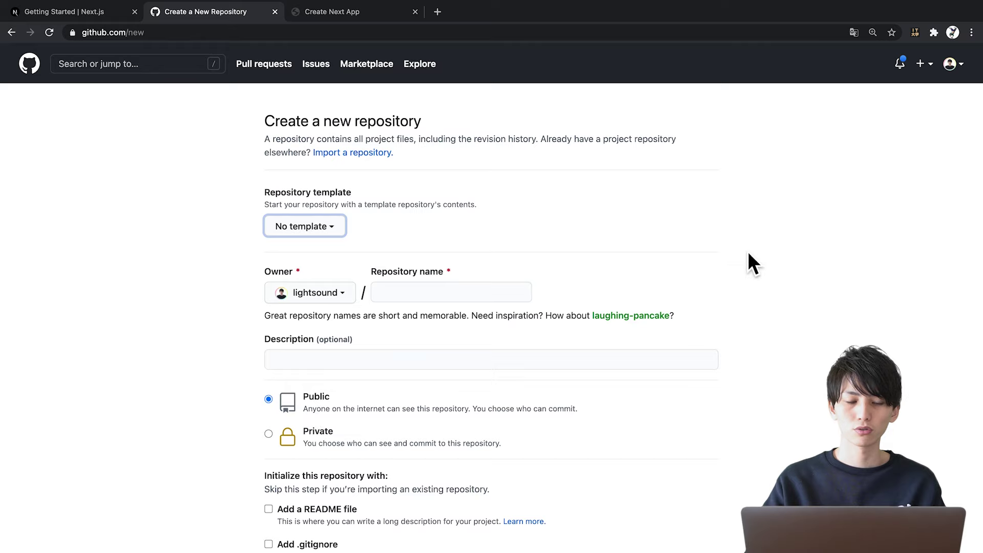
pyautogui.hscroll(-5, 748, 251)
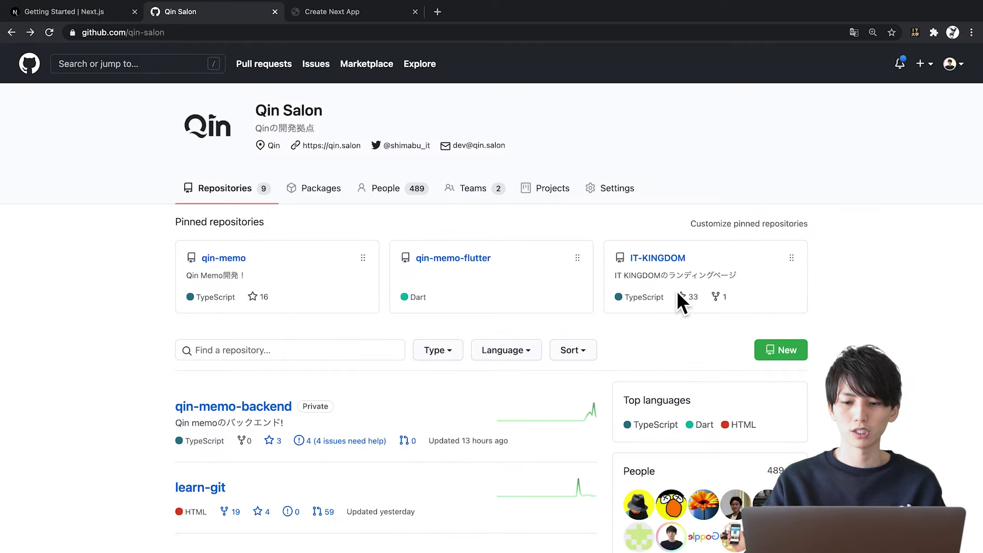
# Start a new repository from the Qin Salon organization page and name it study-react
pyautogui.scroll(-2, 677, 290)
pyautogui.click(778, 312)
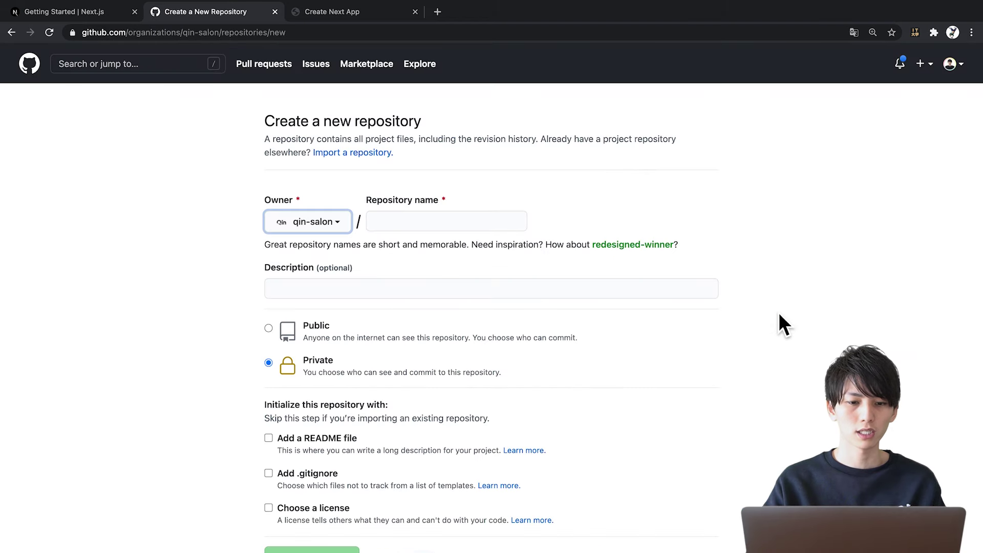
pyautogui.press('Tab')
pyautogui.write('stdy')
pyautogui.press('BackSpace')
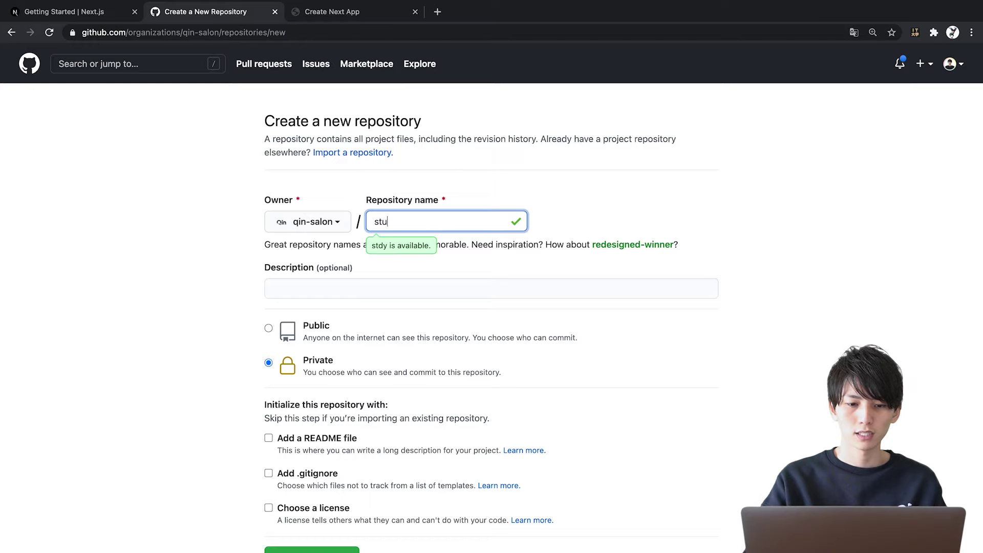
pyautogui.write('react')
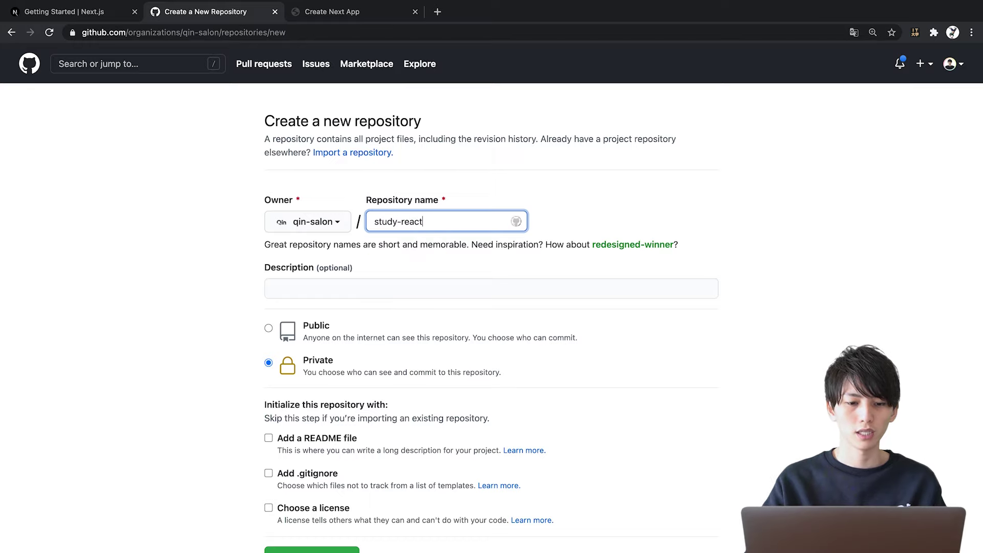
# Create the repository as private, with no description, README, .gitignore or license
pyautogui.click(518, 279)
pyautogui.scroll(-1, 518, 279)
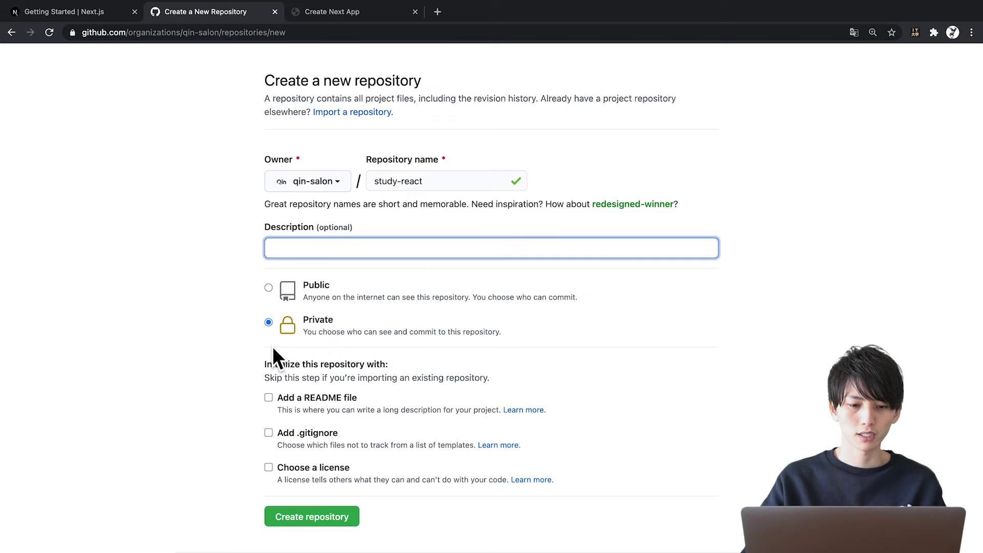
pyautogui.scroll(-1, 259, 348)
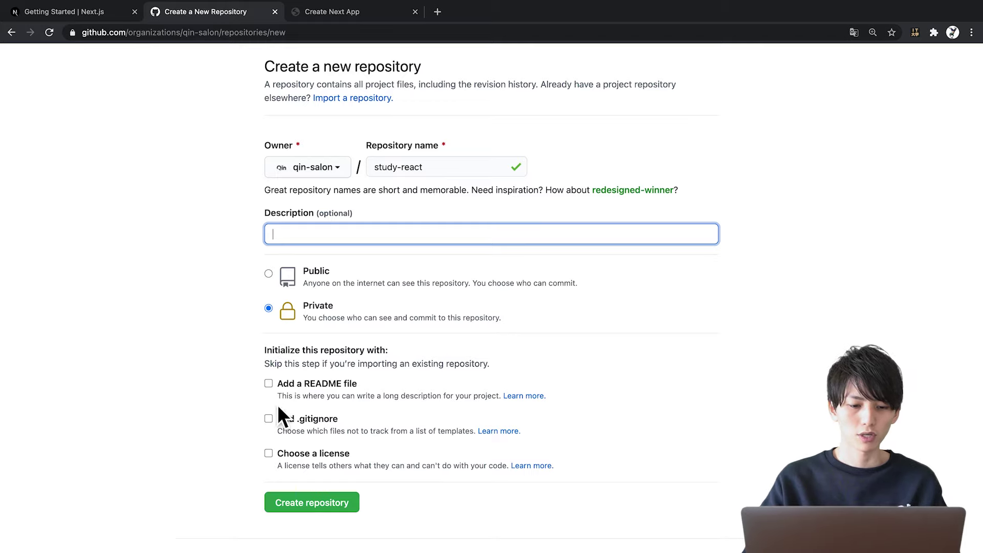
pyautogui.click(278, 505)
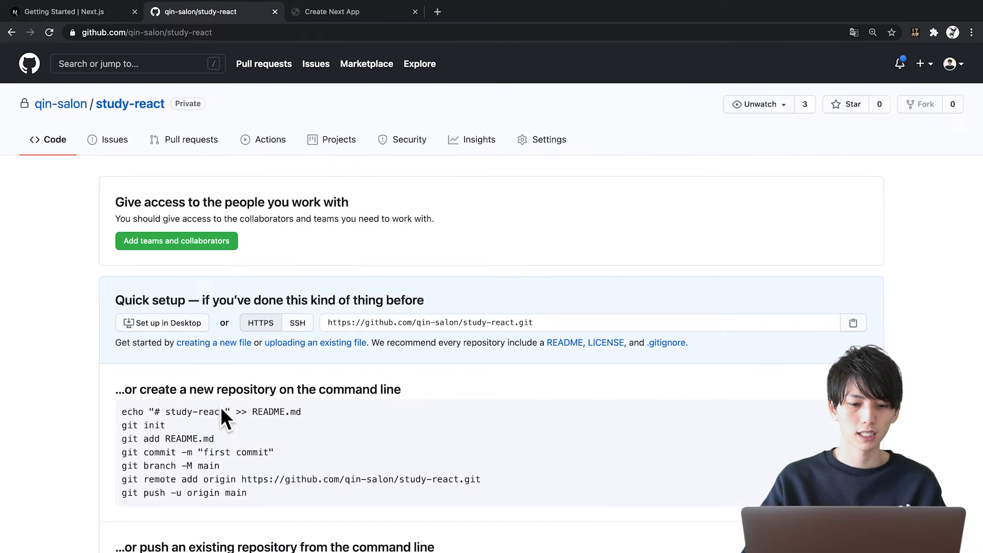
pyautogui.scroll(-5, 293, 373)
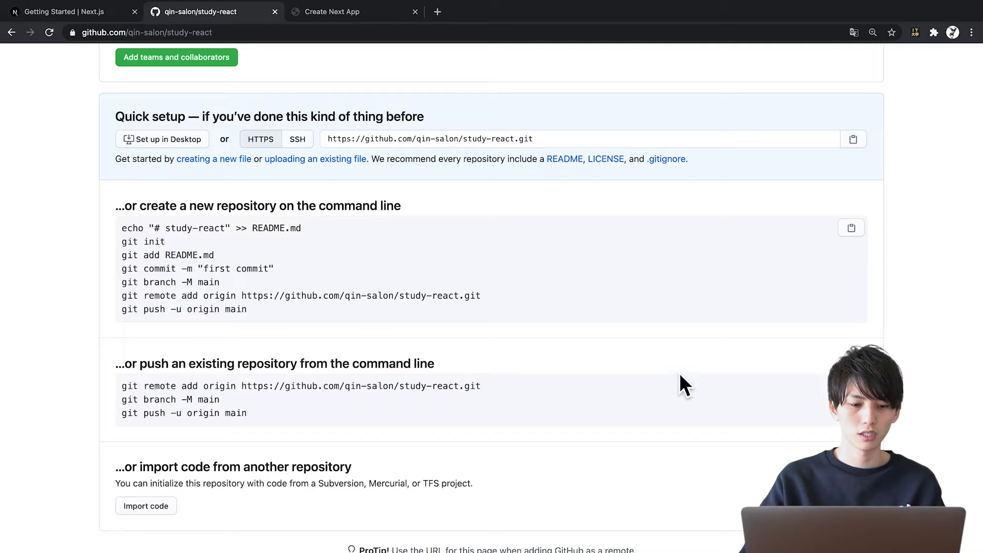
pyautogui.hotkey('ctrl', 'Right')
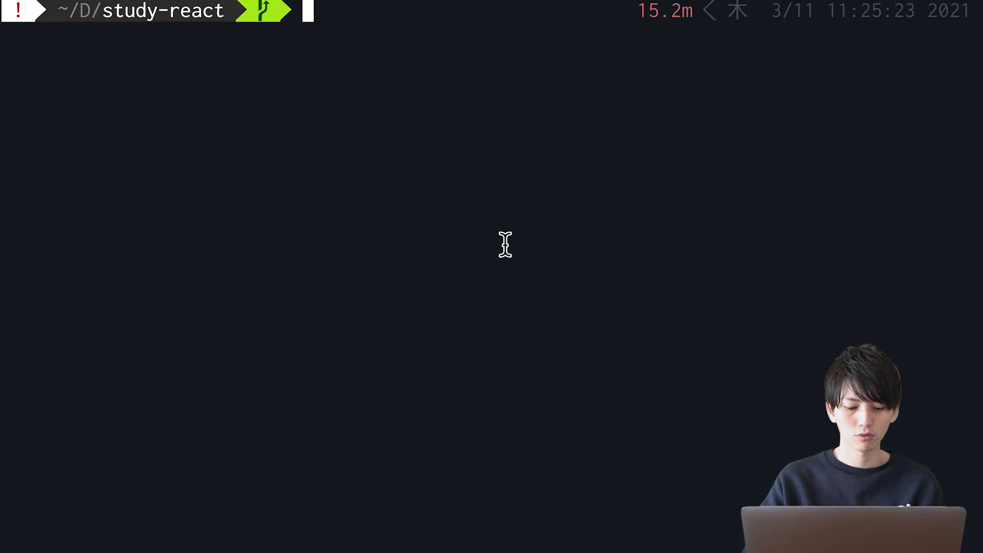
pyautogui.write('git remote add origin https://github.com/qin-salon/study-react.git git branch -M main git push -u origin main')
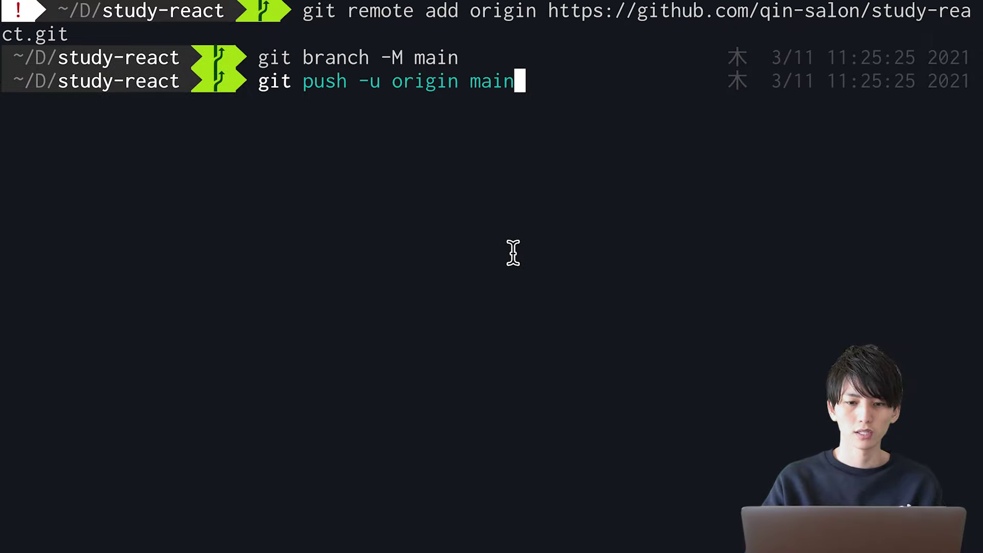
pyautogui.press('Return')
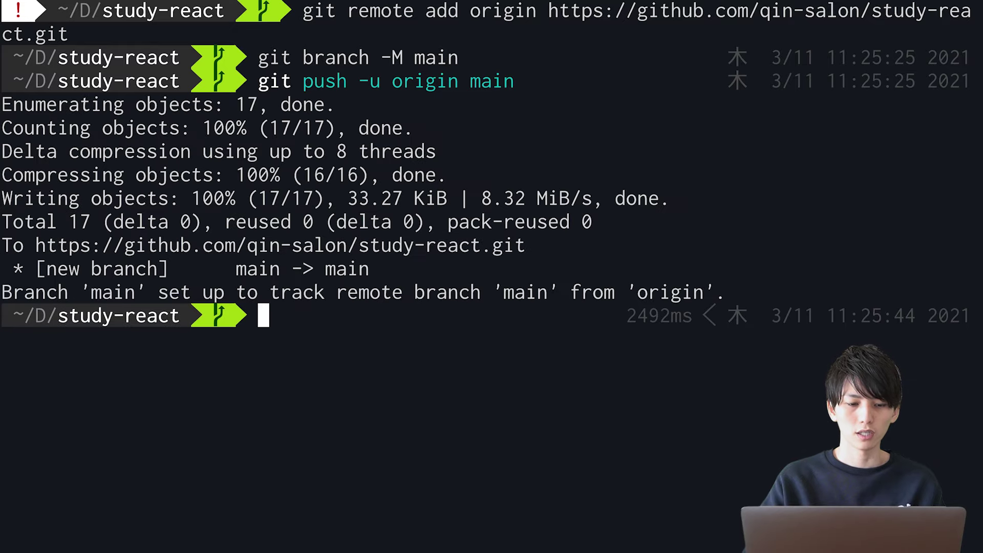
# Return to the browser, reload the study-react repository page and look over its files and README
pyautogui.hotkey('ctrl', 'Left')
pyautogui.press('super+r')
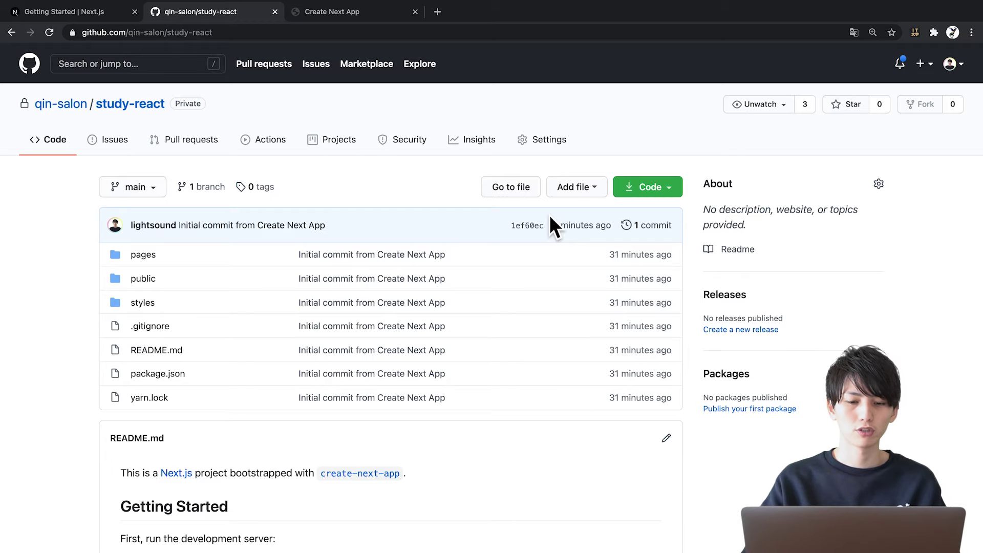
pyautogui.scroll(-3, 564, 493)
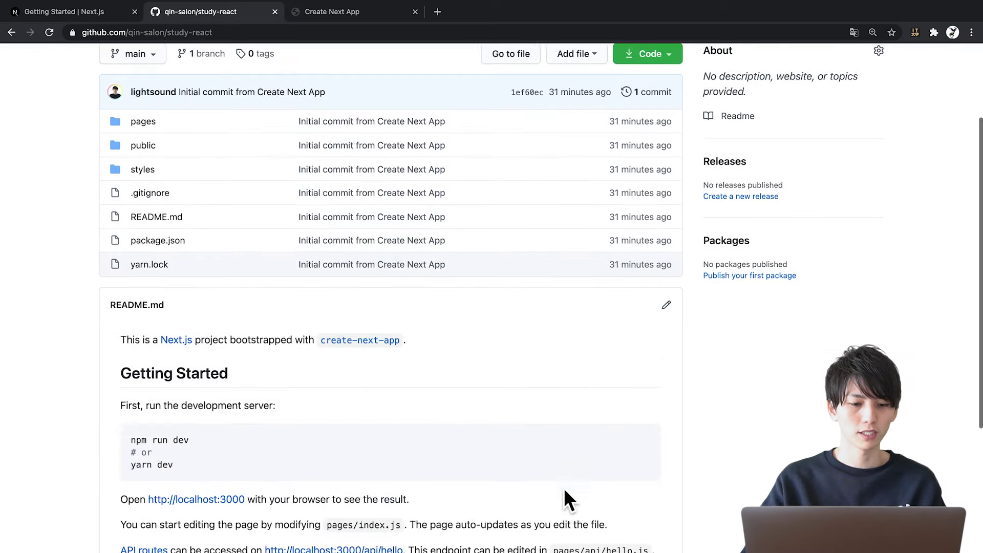
pyautogui.scroll(-5, 564, 492)
pyautogui.scroll(15, 563, 493)
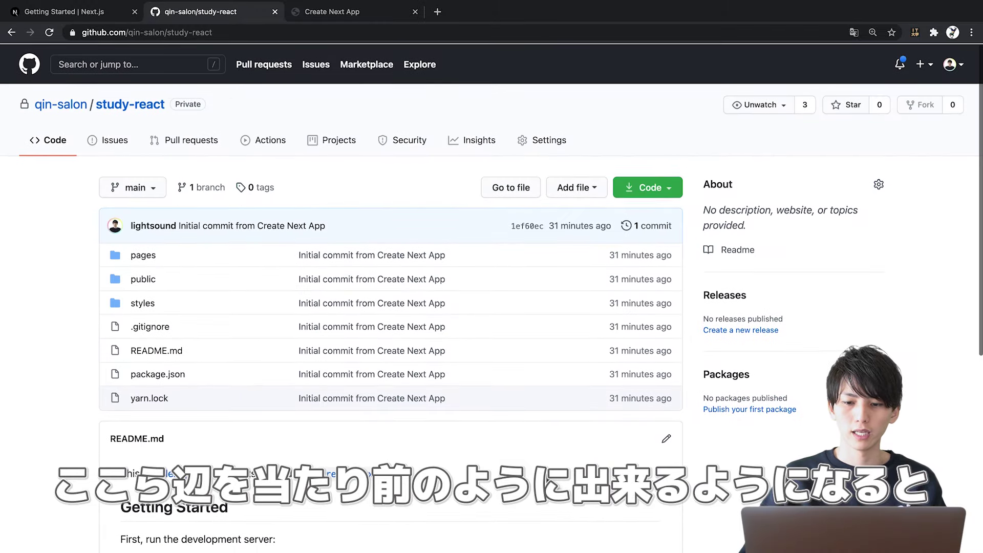
# Open vercel.com in a new browser tab and start a new project from the Qin team dashboard
pyautogui.hotkey('ctrl', 'Right')
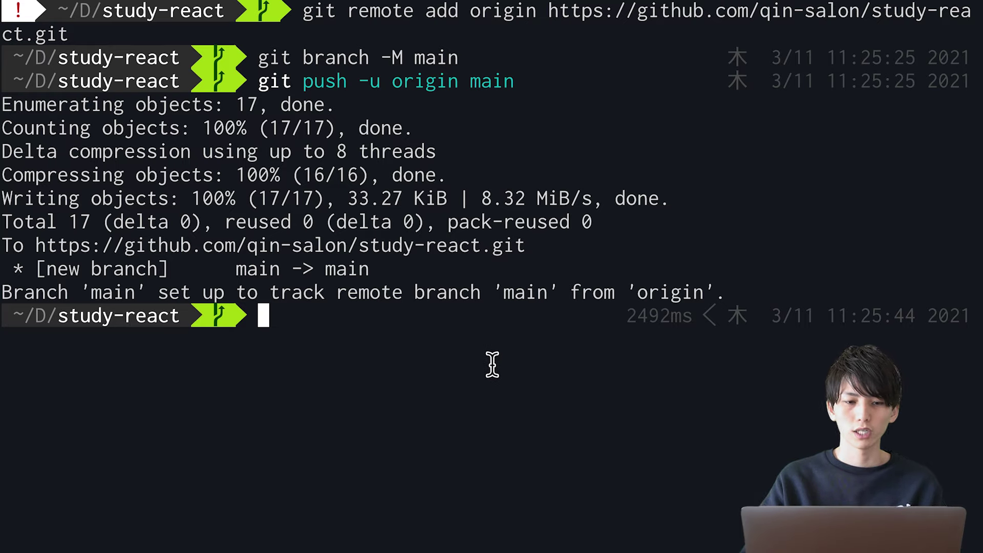
pyautogui.press('super+Tab')
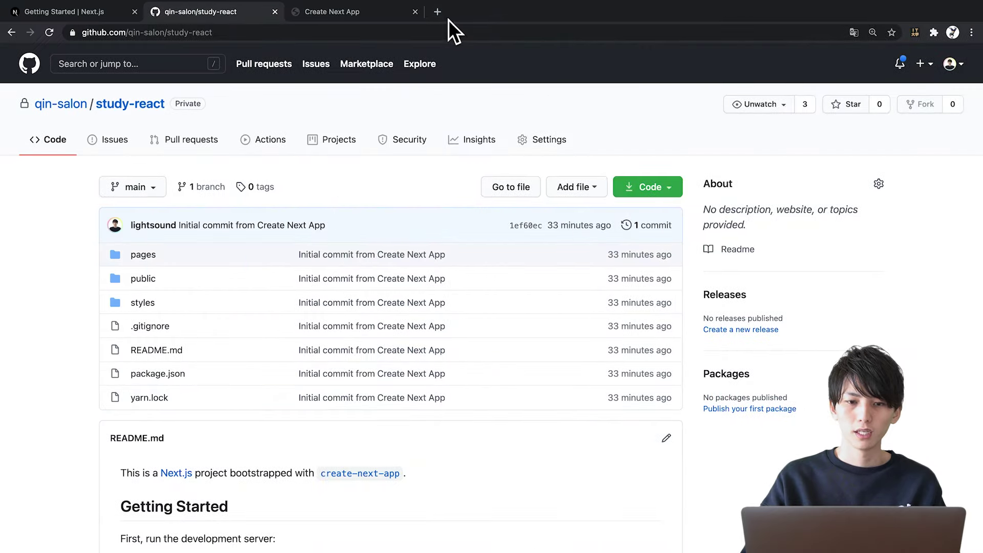
pyautogui.press('super+t')
pyautogui.write('verc')
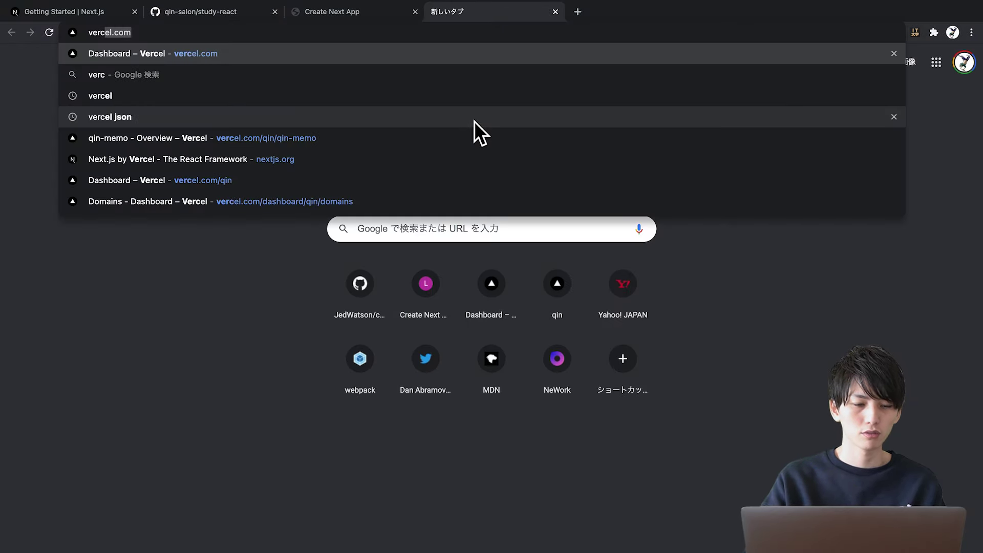
pyautogui.press('Return')
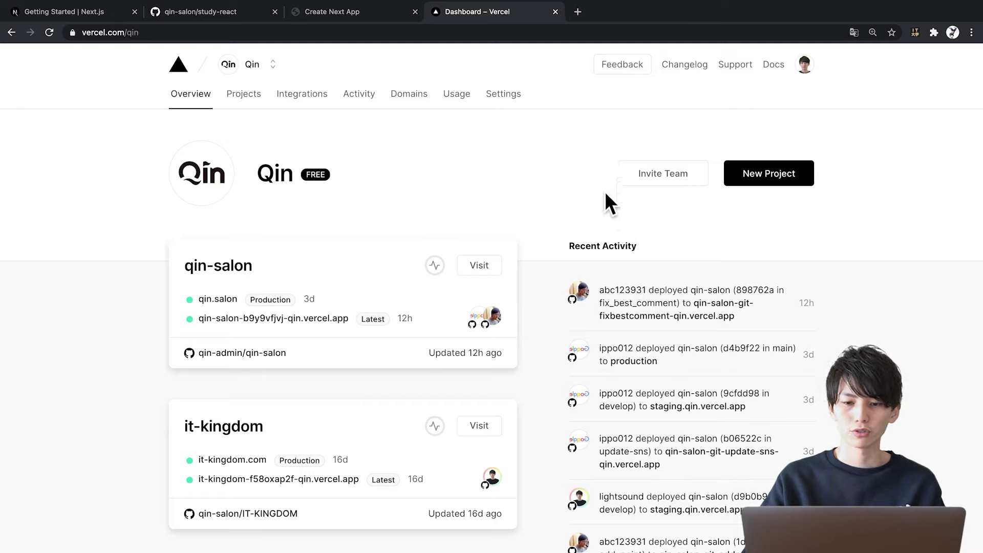
pyautogui.click(759, 180)
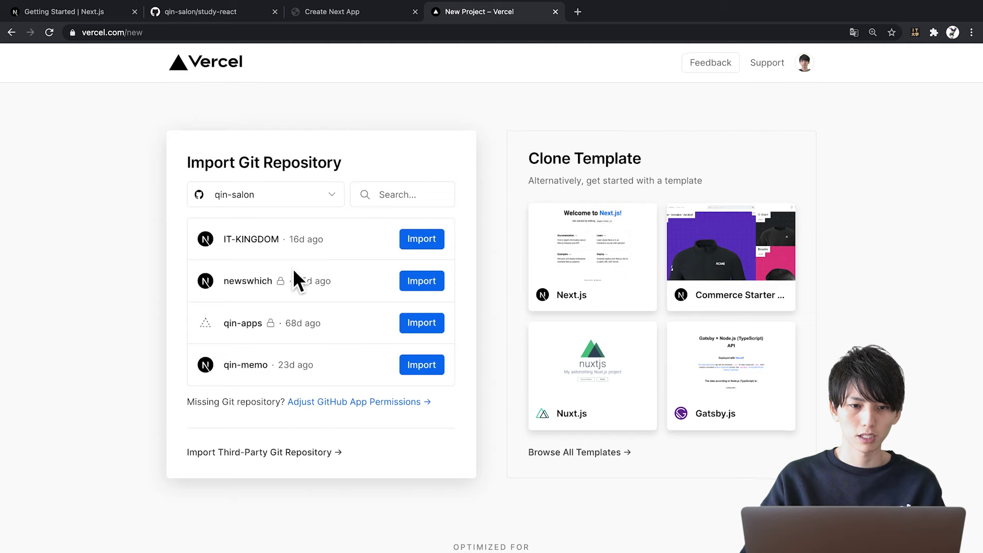
# Check the repository on GitHub, then open the Vercel GitHub App's permission settings for qin-salon from the Git import page
pyautogui.click(213, 13)
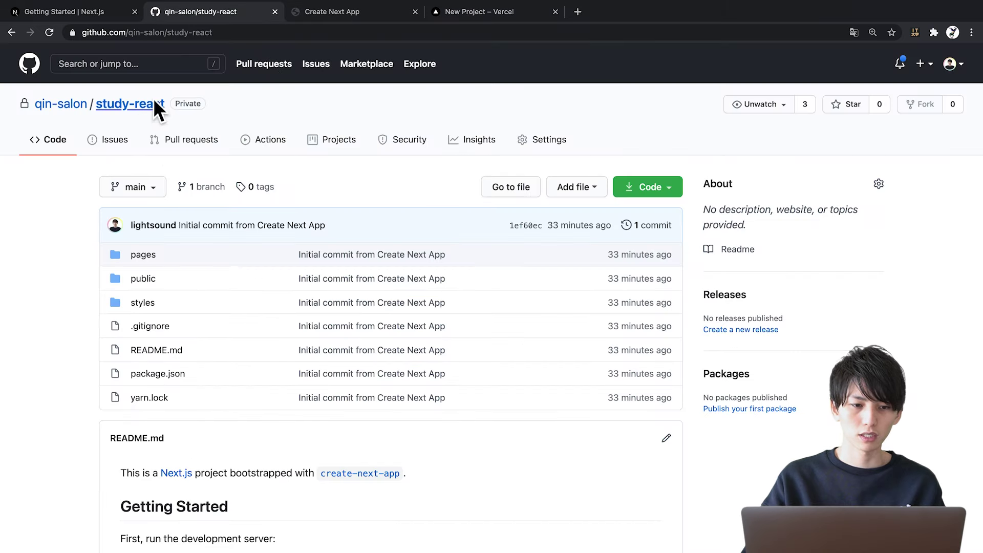
pyautogui.click(505, 19)
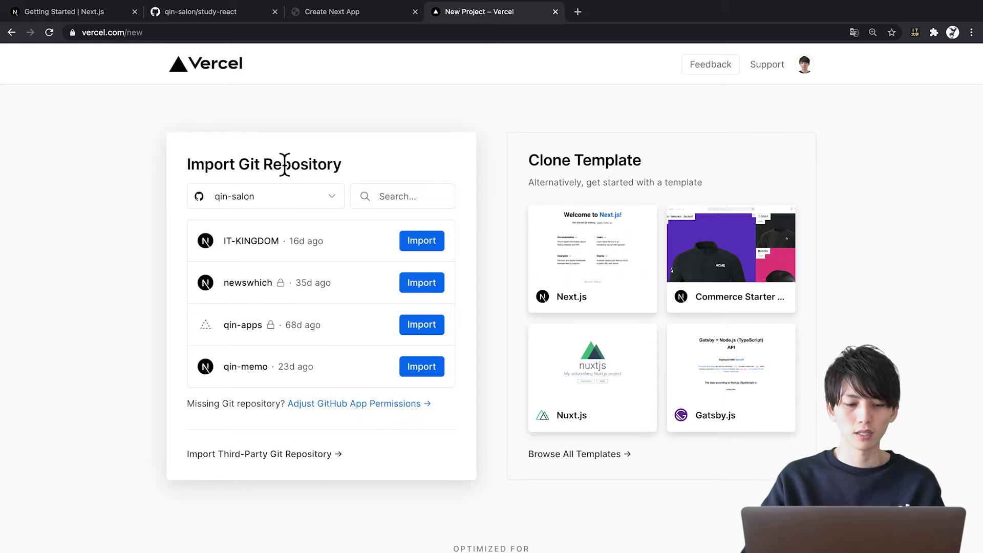
pyautogui.click(354, 410)
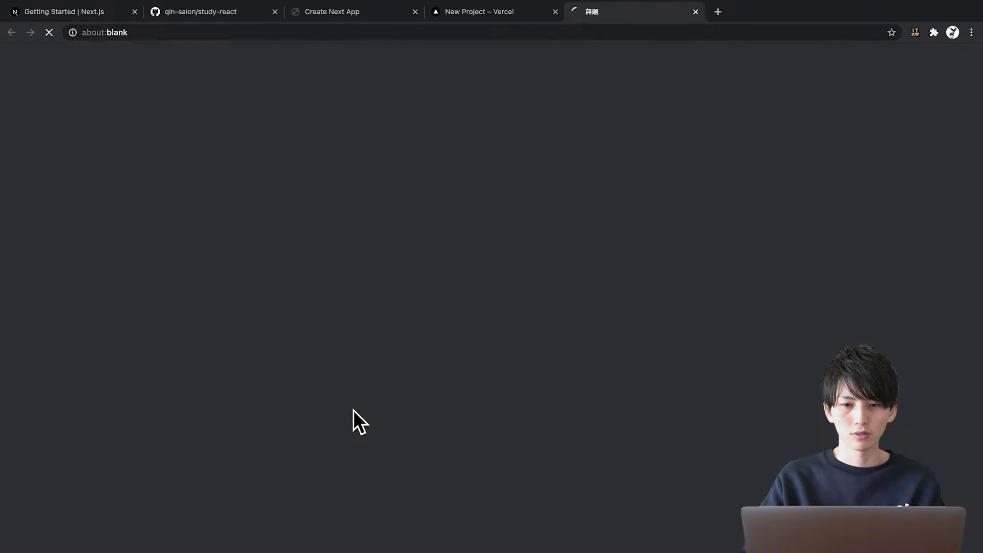
pyautogui.scroll(-1, 492, 297)
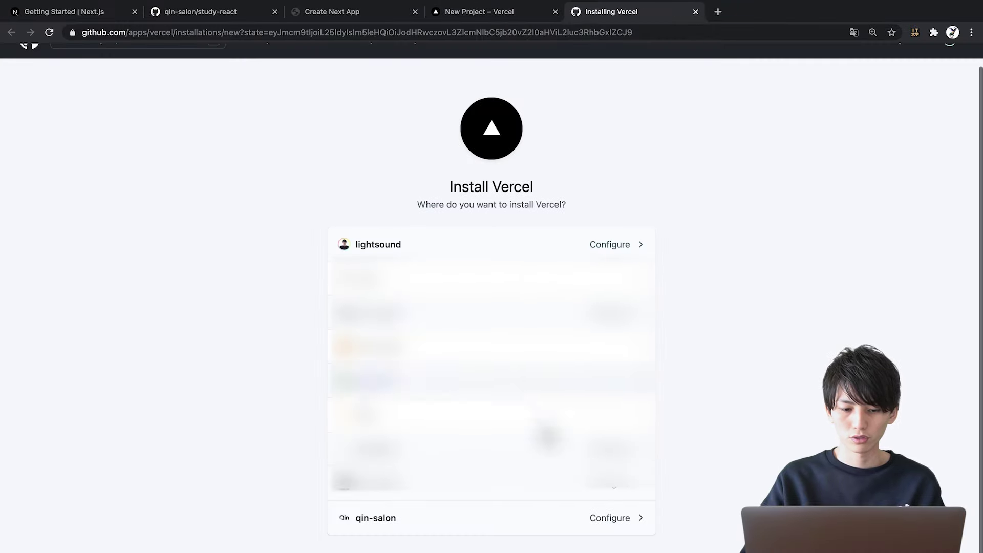
pyautogui.click(543, 512)
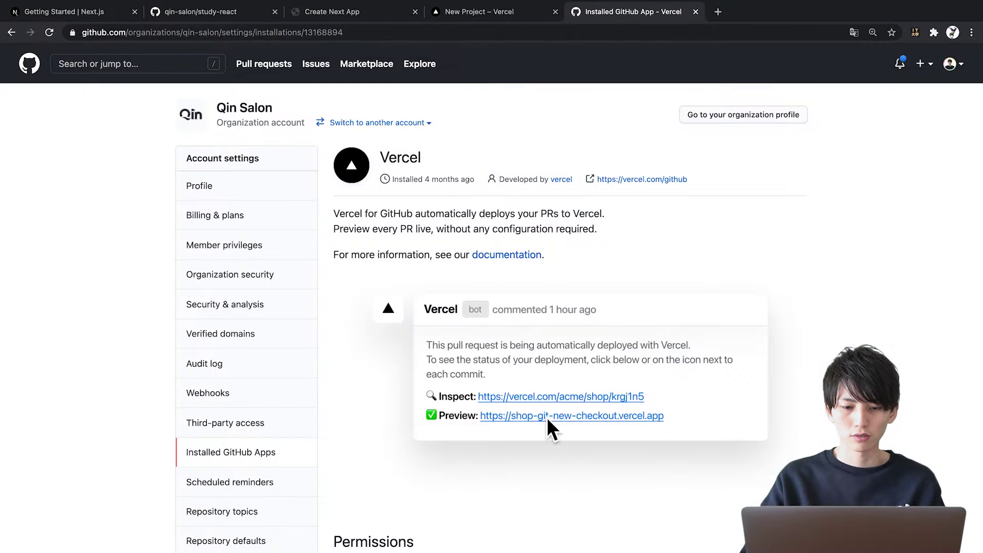
# Grant the Vercel GitHub App access to the qin-salon/study-react repository under the selected repositories and save the change
pyautogui.scroll(-8, 548, 347)
pyautogui.scroll(-3, 503, 237)
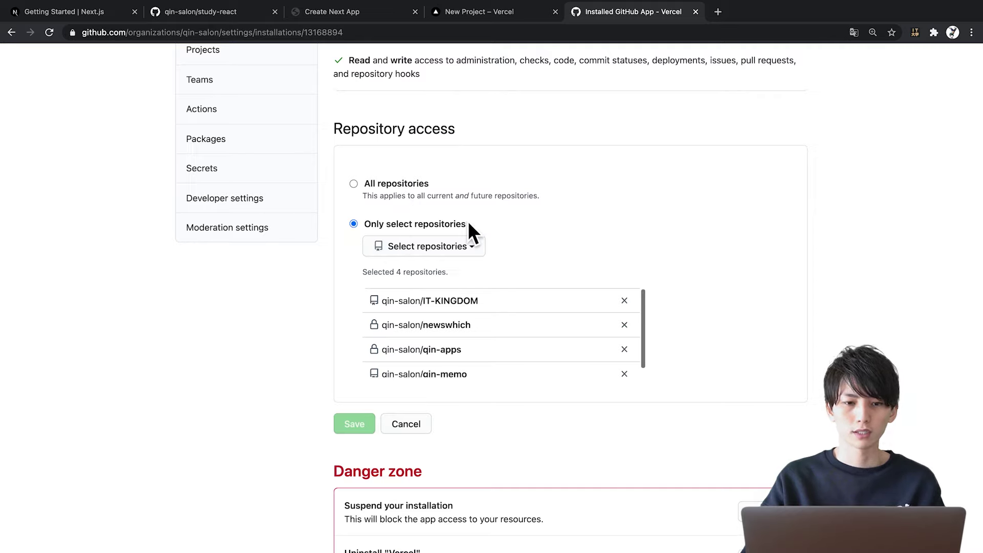
pyautogui.scroll(-1, 468, 220)
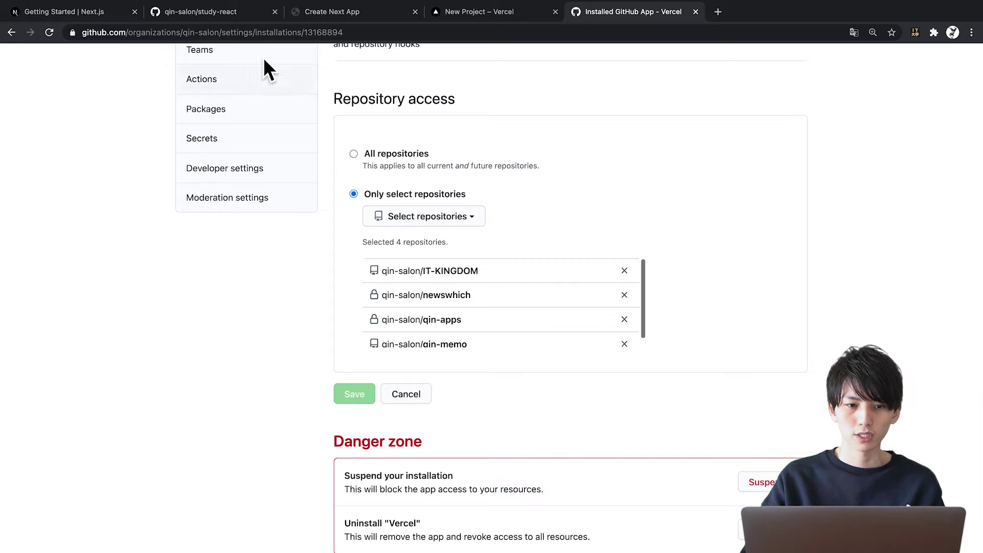
pyautogui.scroll(-1, 467, 270)
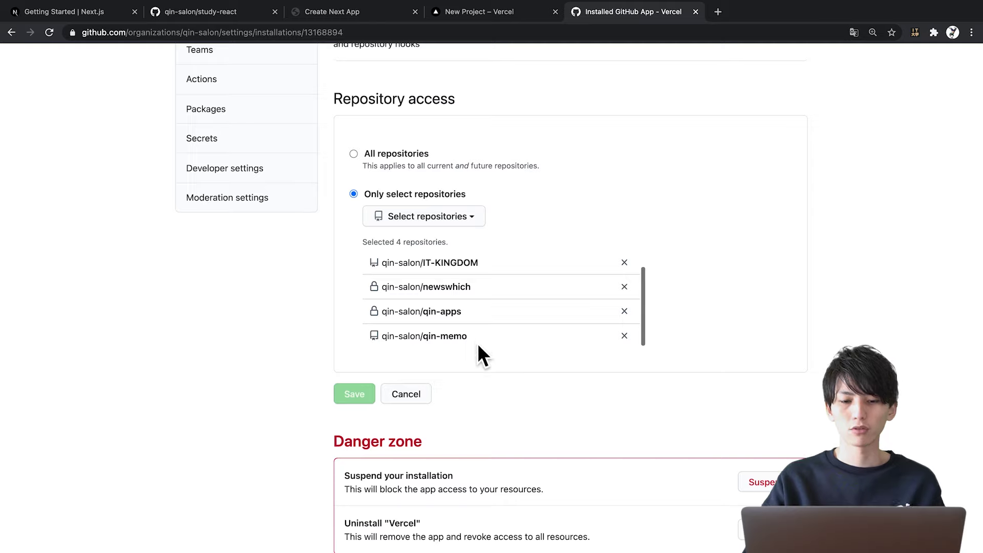
pyautogui.click(465, 224)
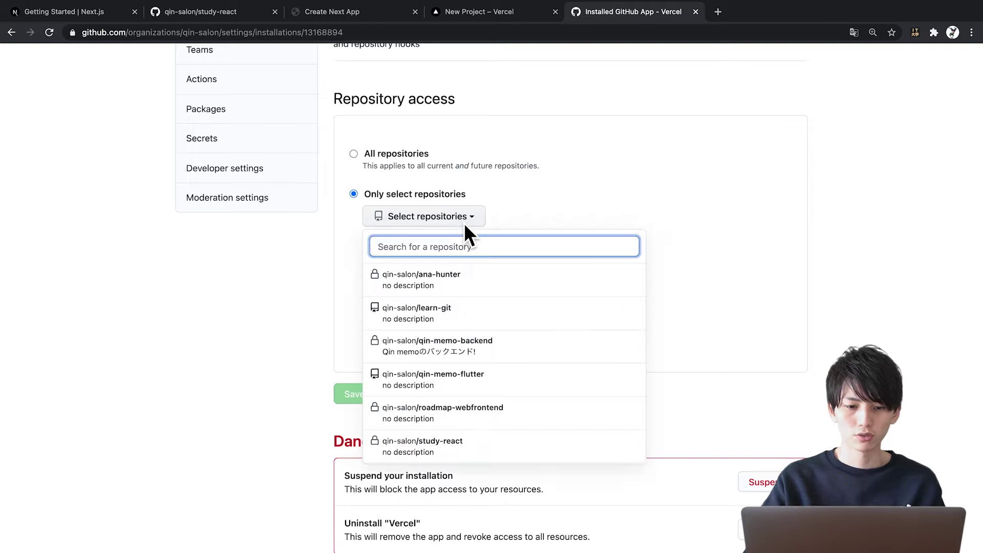
pyautogui.write('study')
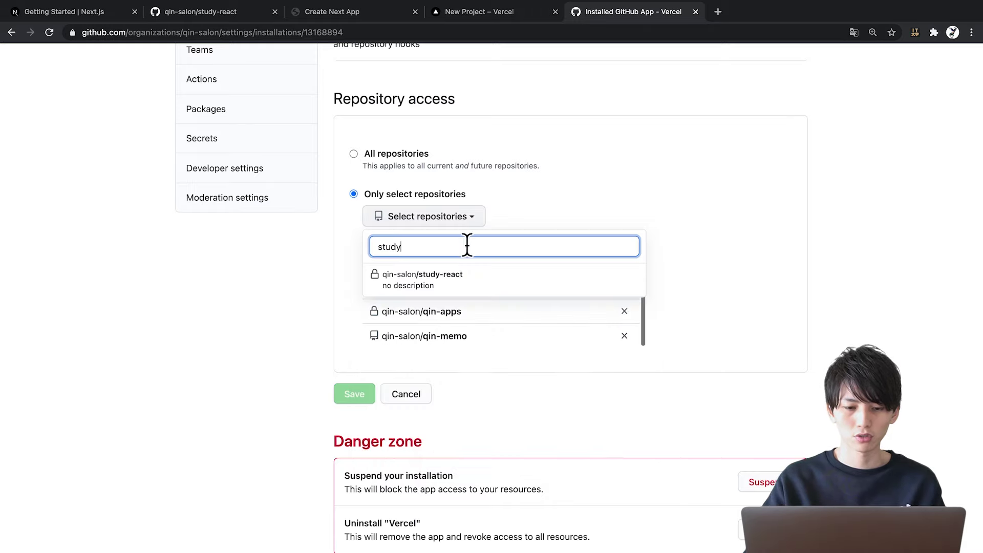
pyautogui.click(427, 283)
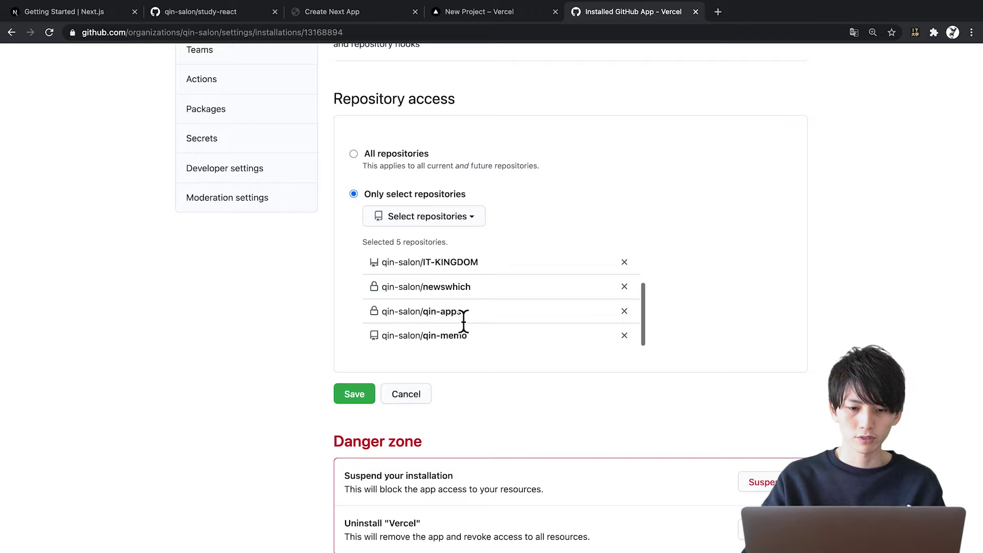
pyautogui.scroll(2, 464, 314)
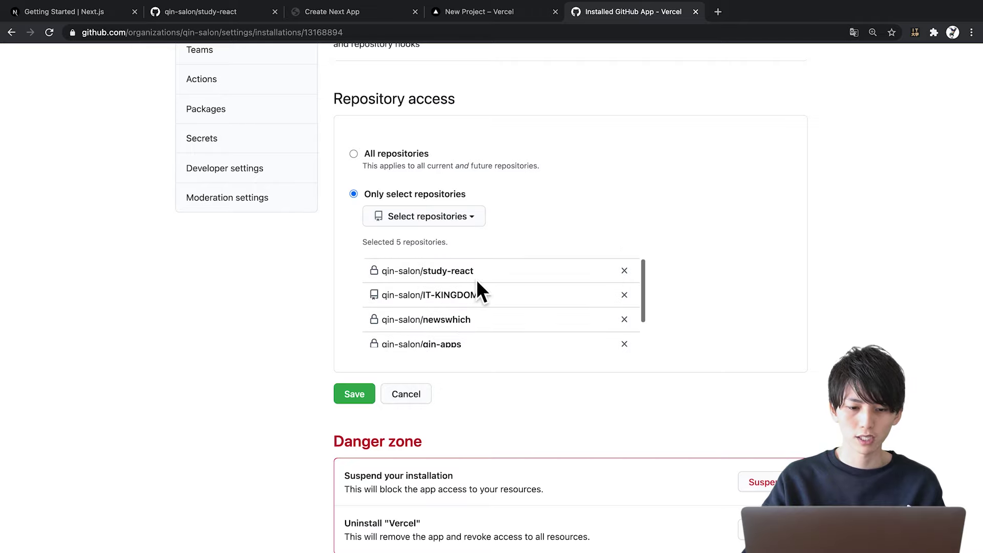
pyautogui.click(354, 393)
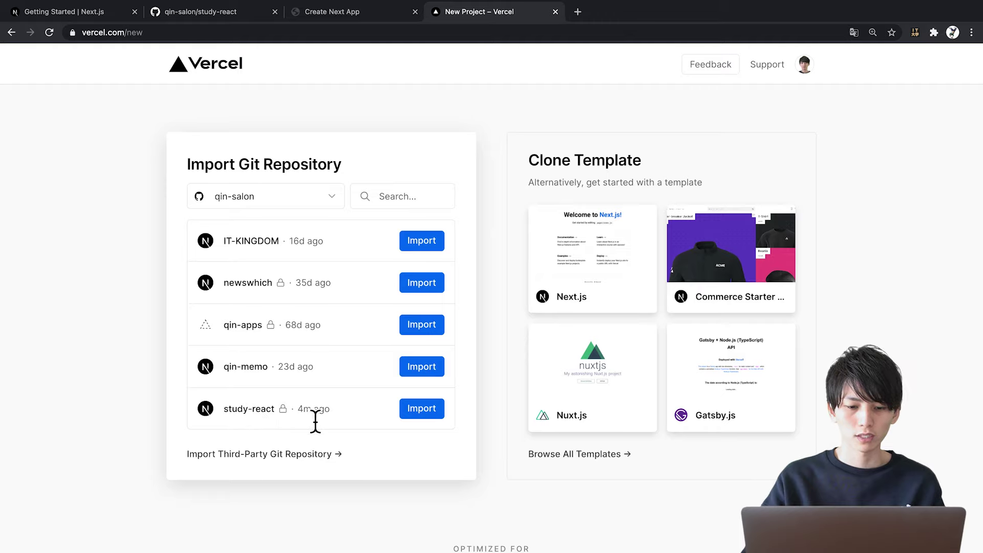
# Import the study-react repository from qin-salon and choose the Qin team as its Vercel scope
pyautogui.click(418, 415)
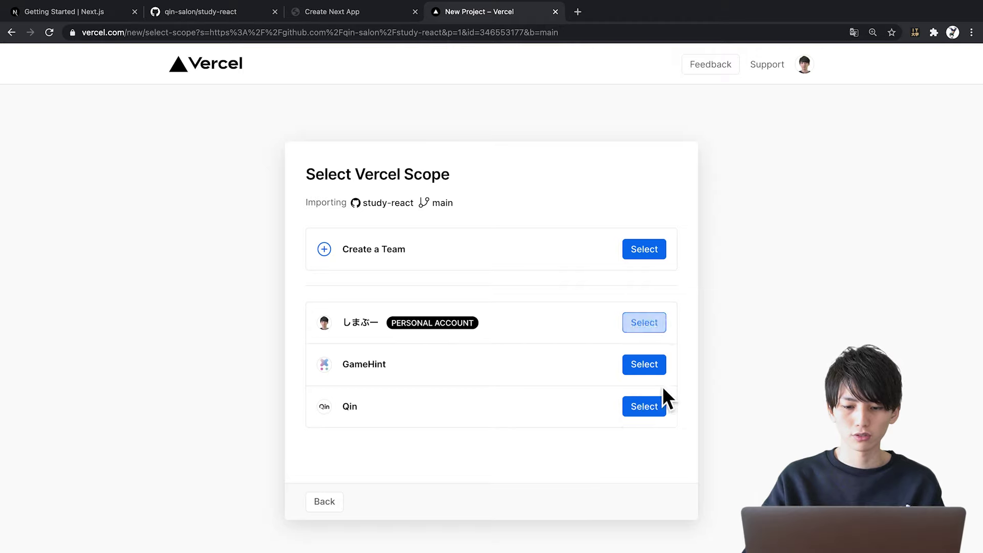
pyautogui.click(644, 412)
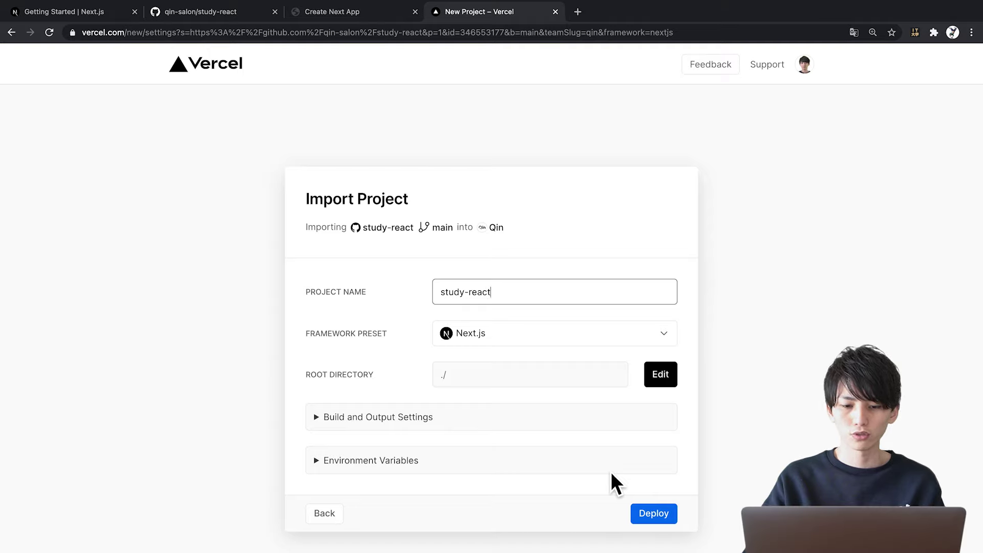
pyautogui.click(647, 513)
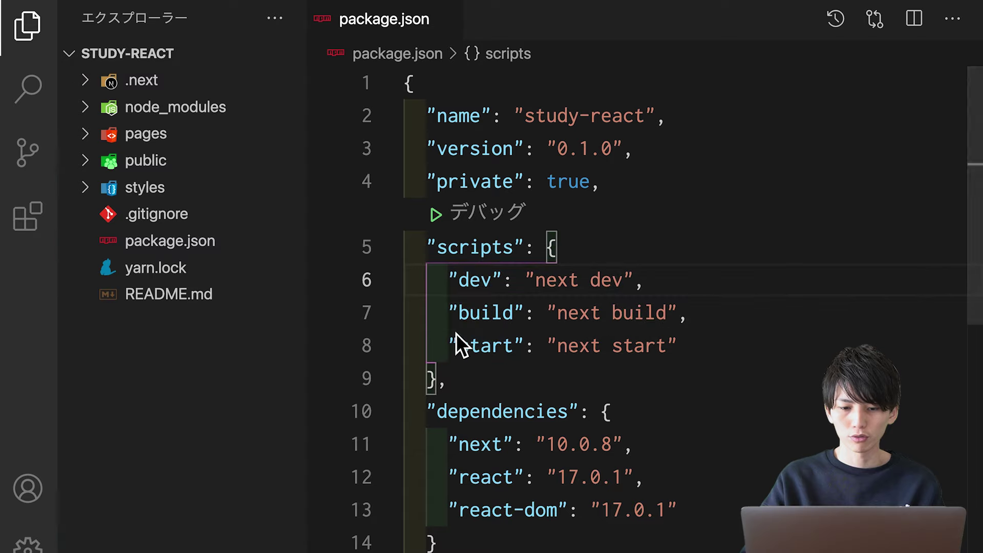
# Examine the build script in package.json in VS Code, and return to the Vercel import page in the browser
pyautogui.moveTo(456, 334); pyautogui.dragTo(685, 328)
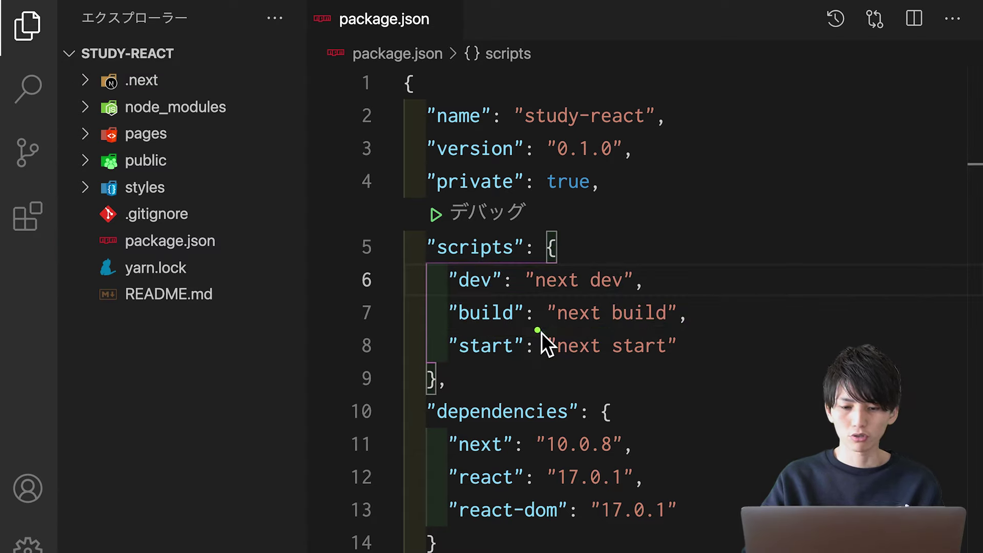
pyautogui.hotkey('ctrl', 'Left')
pyautogui.hotkey('ctrl', 'Left')
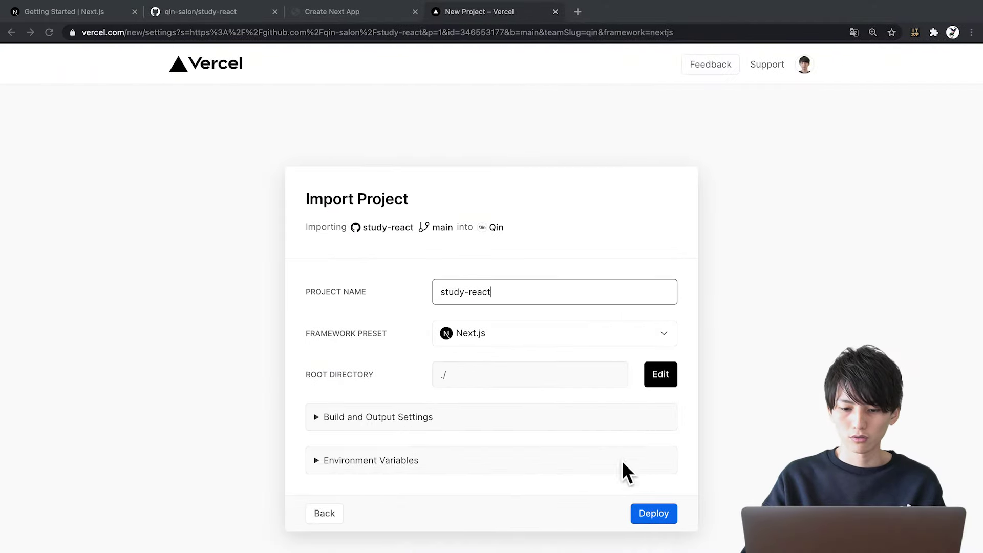
# Deploy the study-react project with the Next.js preset, check its build log against the package.json scripts, and visit the deployed site
pyautogui.click(641, 516)
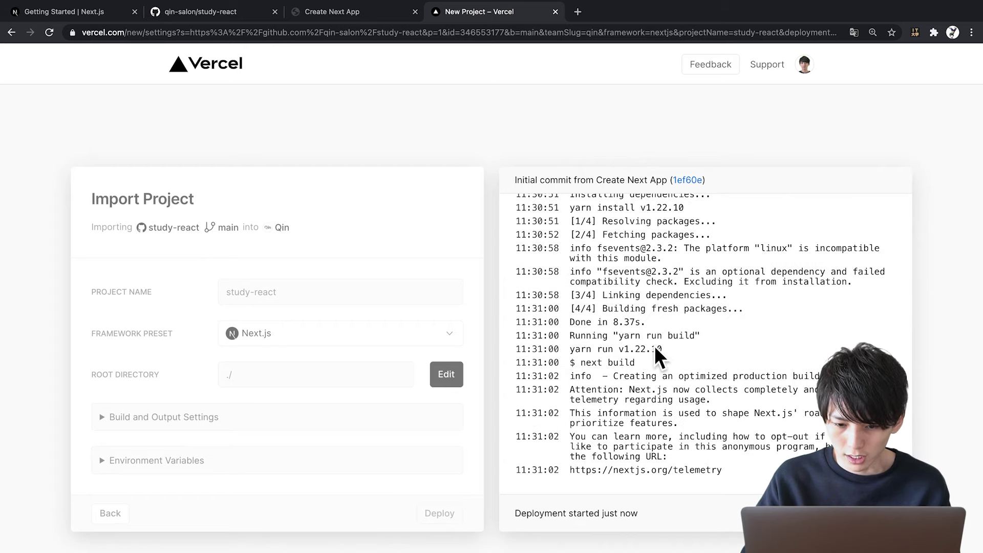
pyautogui.tripleClick(628, 364)
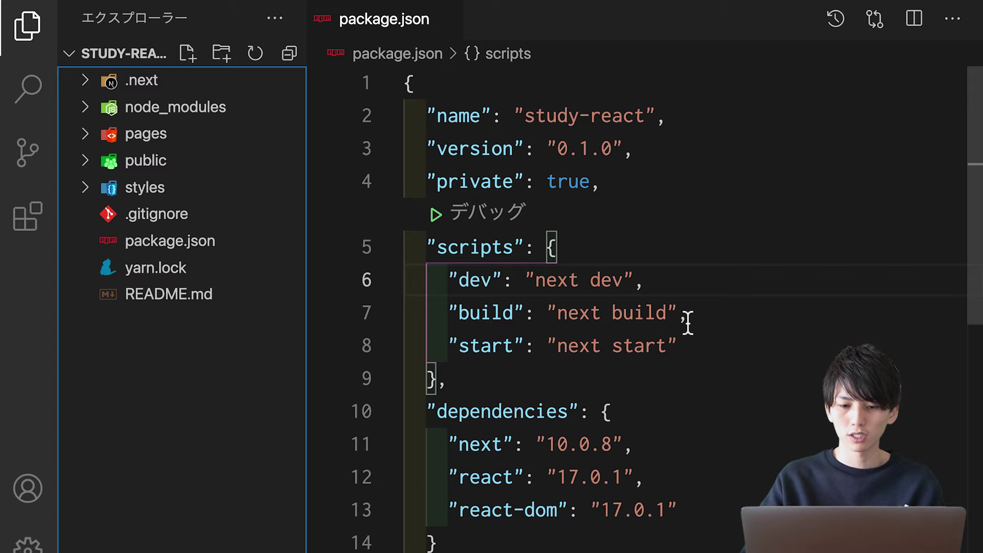
pyautogui.hotkey('ctrl', 'Left')
pyautogui.hotkey('ctrl', 'Left')
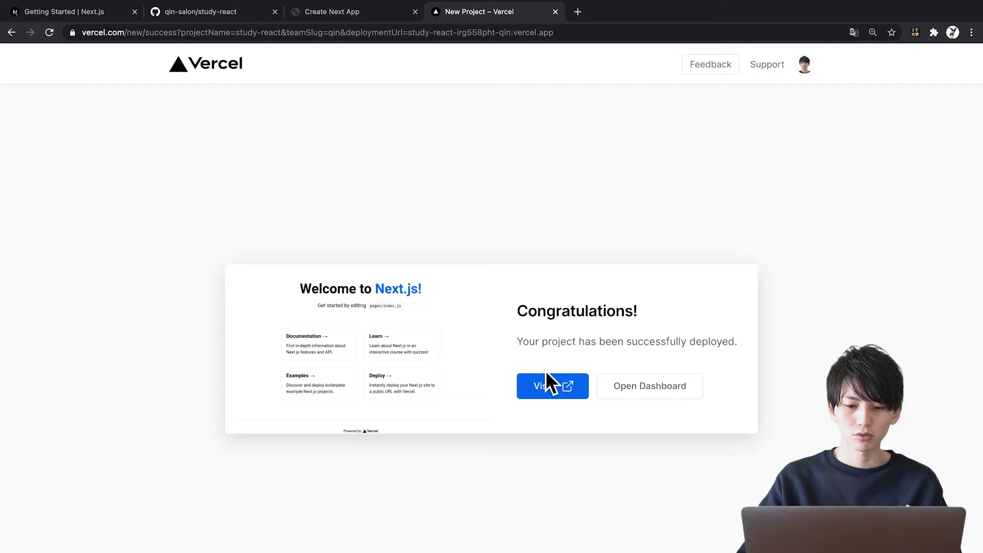
pyautogui.click(545, 392)
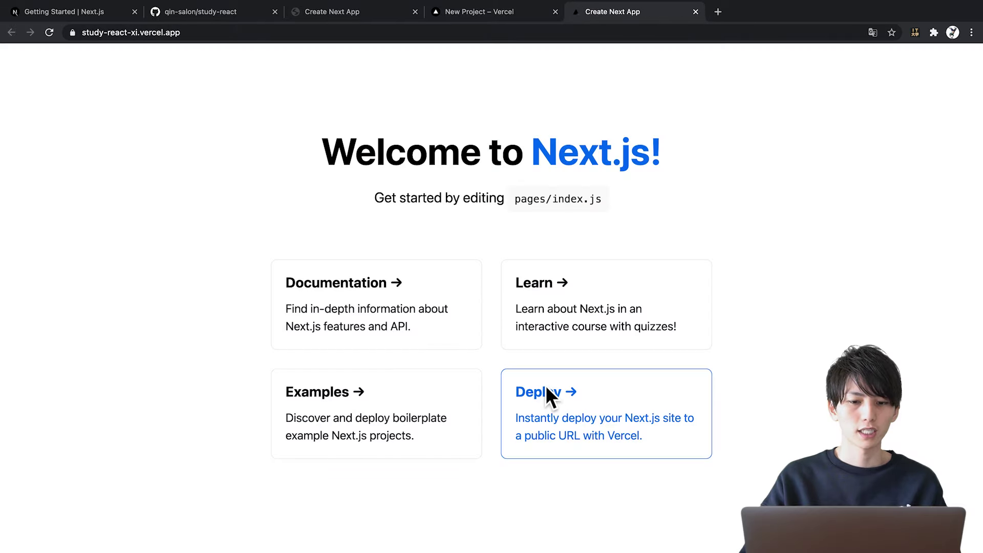